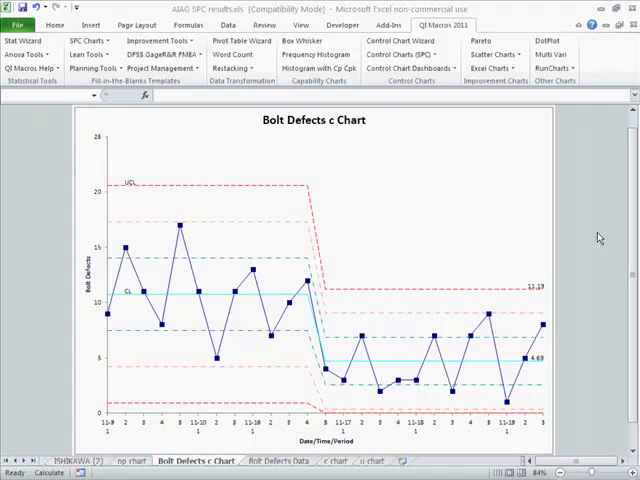
Switch to the 'c chart' sheet showing daily bolt defect counts and the Bolt Defects row
click(339, 461)
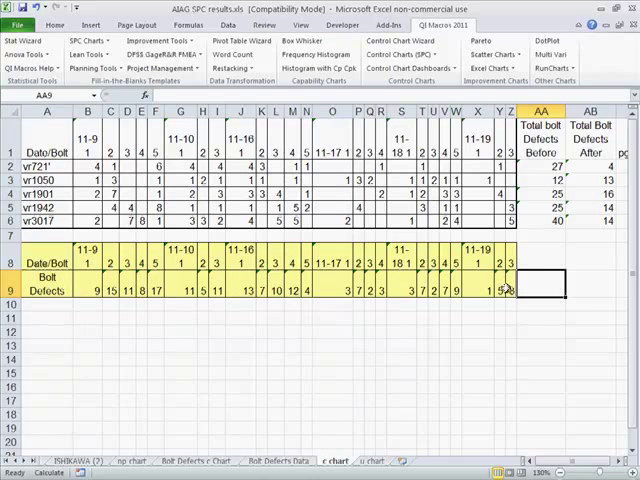
Build a QI Macros c chart from A8:Z9, accepting the default chart and axis titles
drag(510, 290, 45, 264)
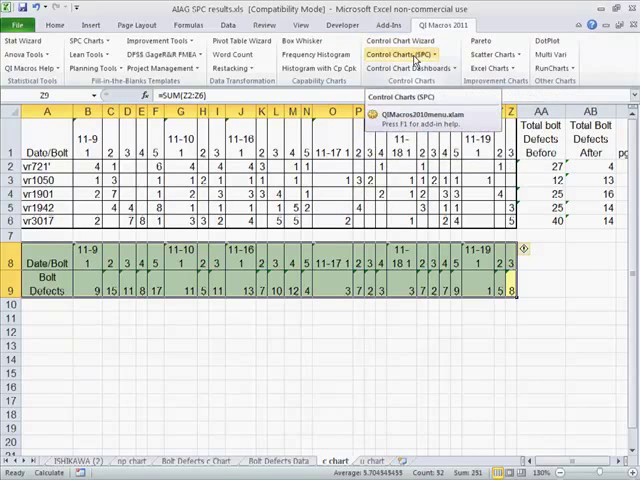
click(415, 56)
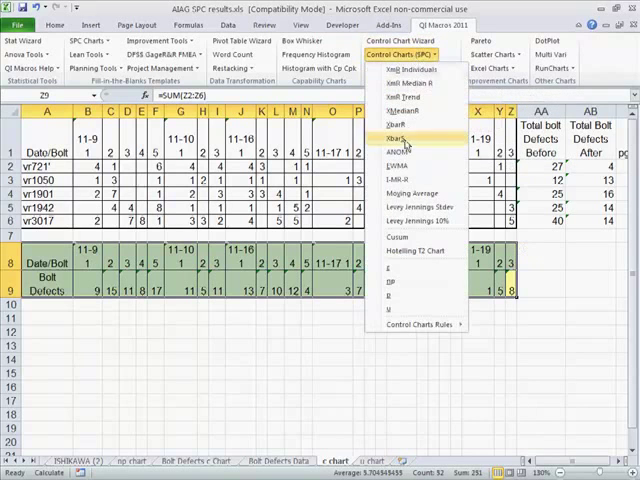
click(427, 271)
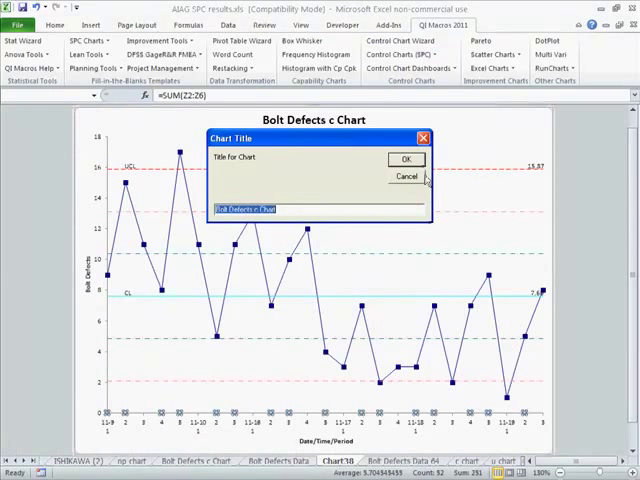
click(406, 160)
click(406, 162)
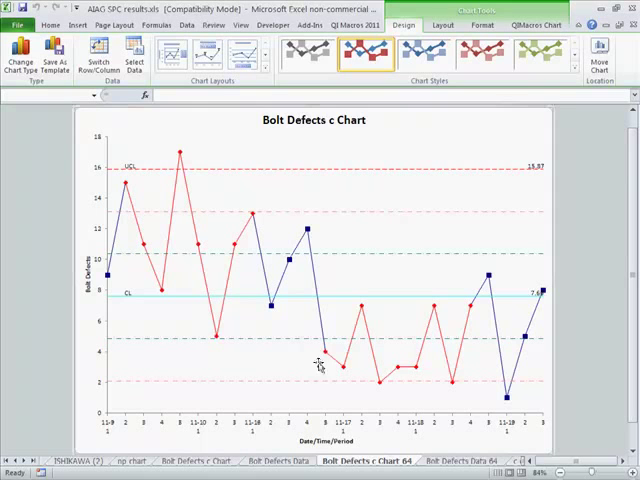
Mark the first low point as a process change and re-run Analyze Stability
click(327, 356)
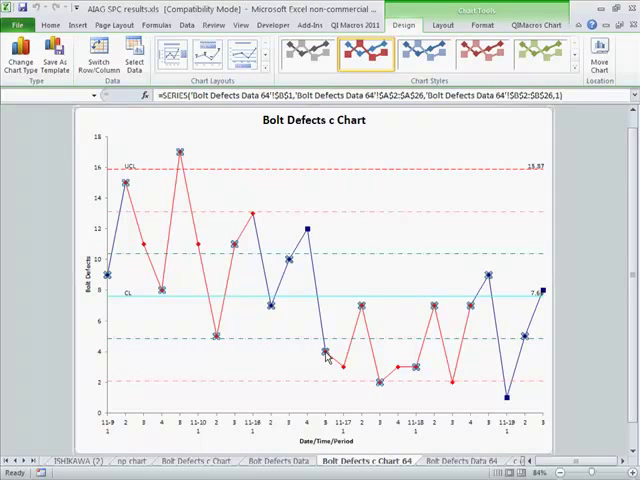
click(327, 356)
click(525, 26)
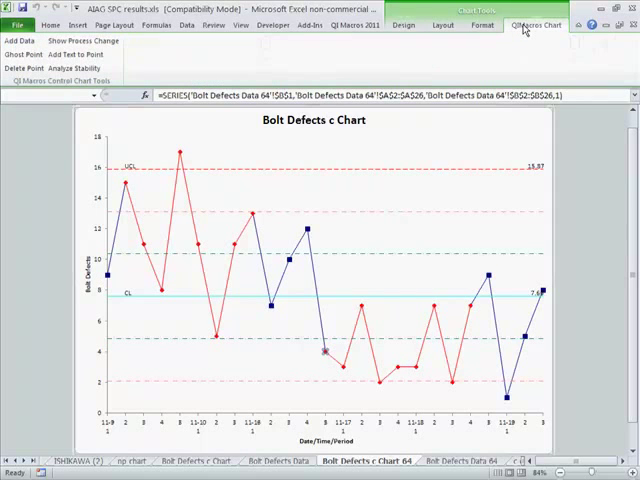
click(105, 41)
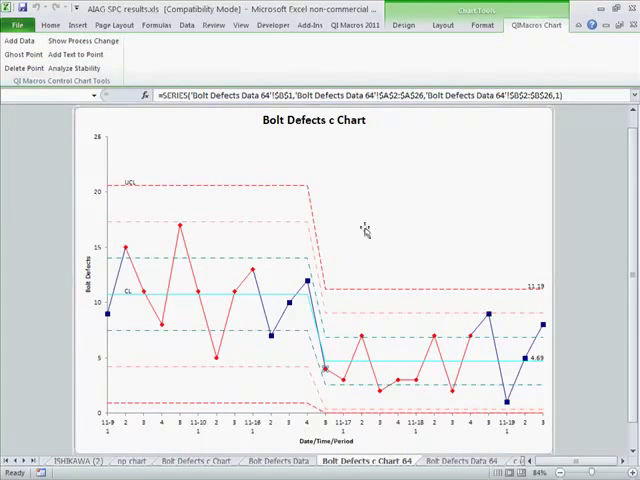
click(90, 67)
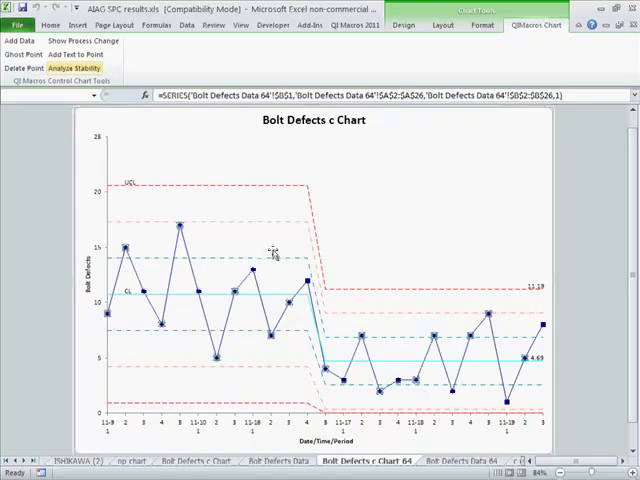
click(457, 221)
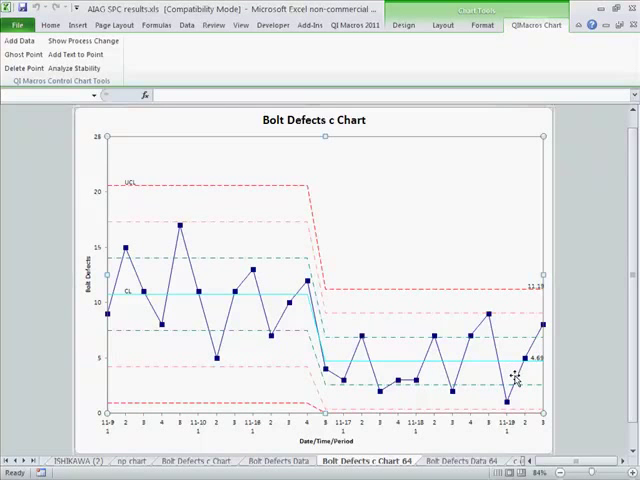
Return to the 'c chart' sheet and inspect the SUM formulas in AA2 and AB2
click(468, 461)
click(521, 462)
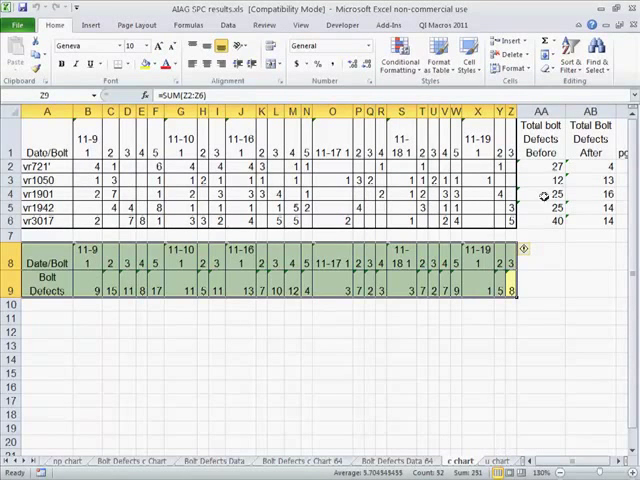
click(545, 140)
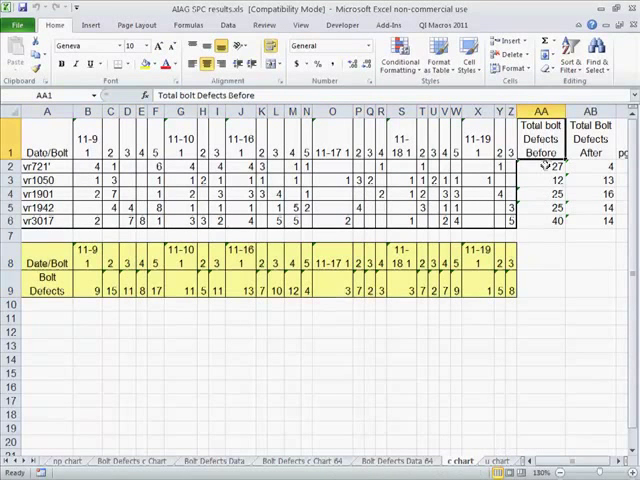
click(543, 168)
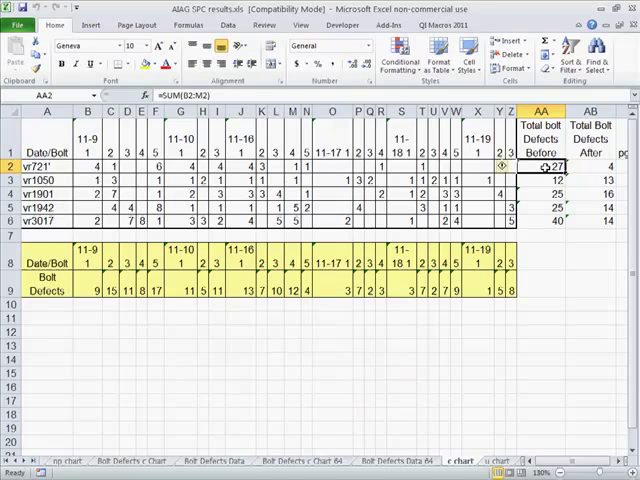
double_click(543, 168)
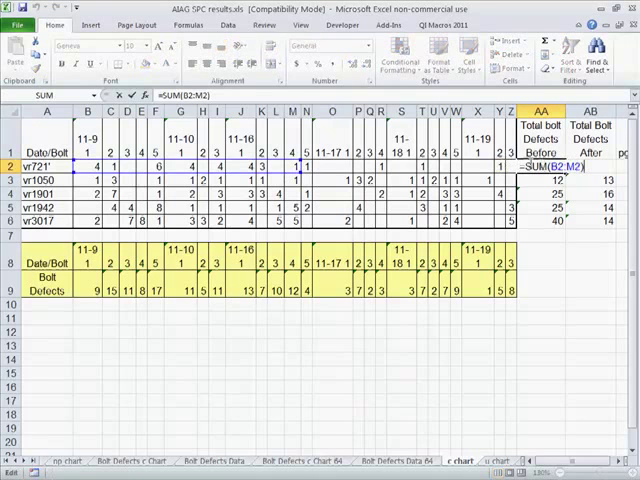
click(594, 168)
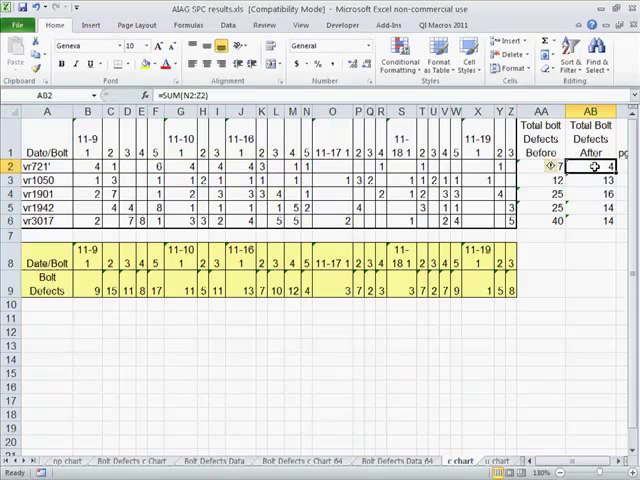
double_click(594, 168)
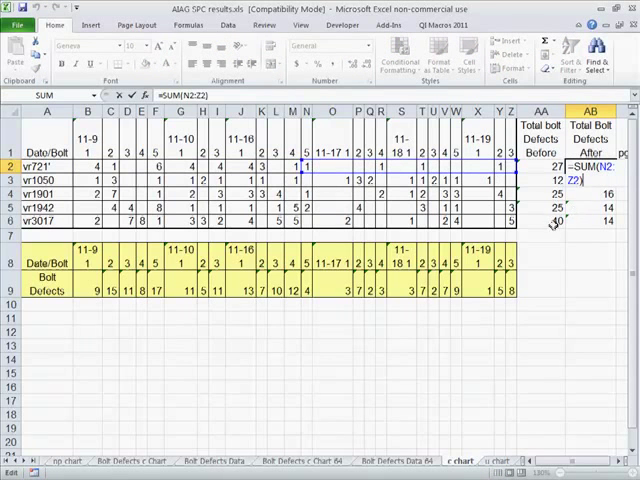
key(Return)
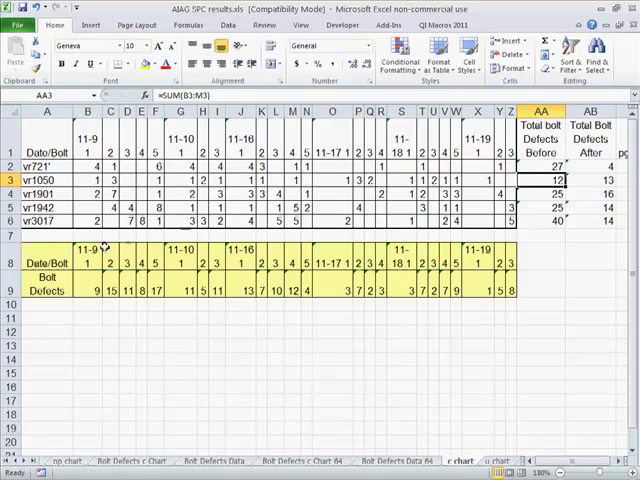
Create QI Macros Pareto charts from the before and after totals in AA1:AB6
drag(45, 221, 55, 148)
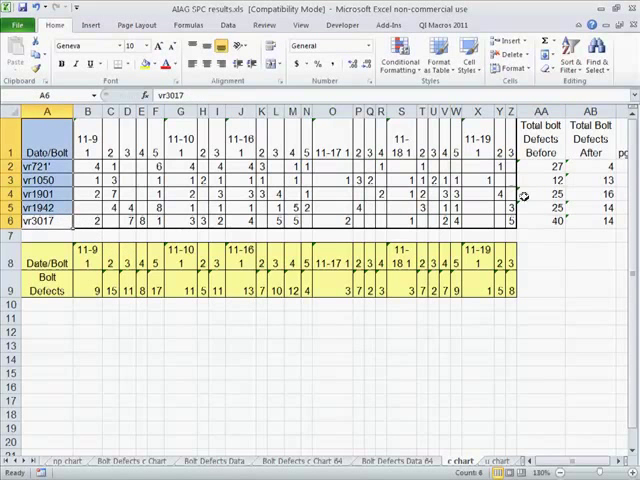
click(597, 222)
drag(597, 222, 545, 148)
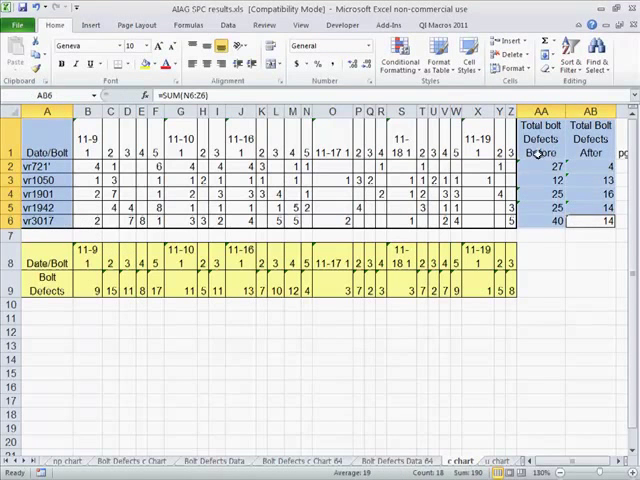
click(441, 25)
click(481, 41)
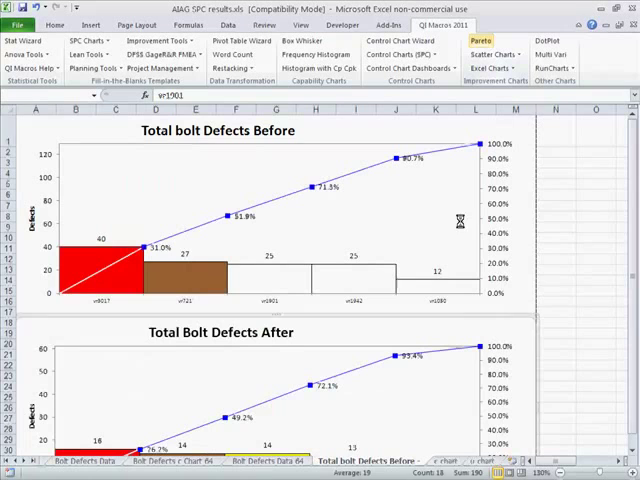
scroll(428, 235, down, 1)
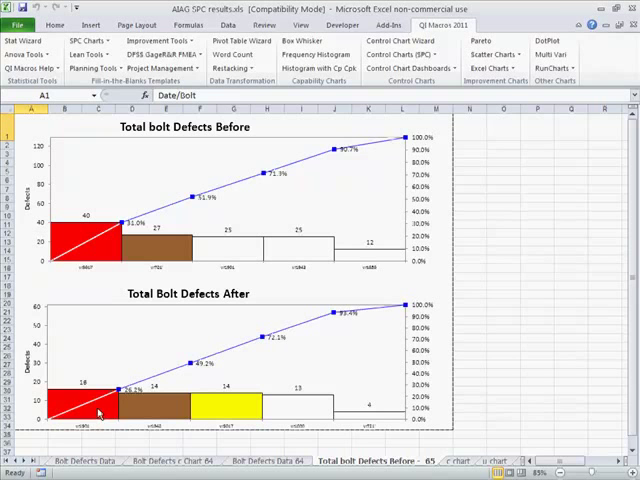
Open the Ishikawa Fishbone template and copy its sheet into AIAG SPC results.xls before 'c chart'
click(159, 40)
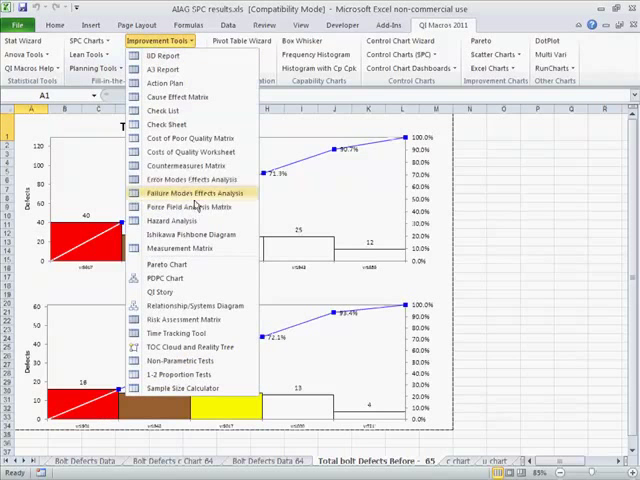
click(200, 236)
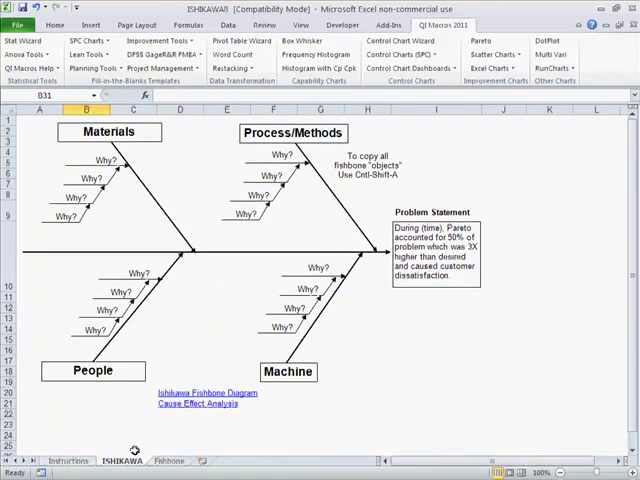
right_click(133, 466)
click(179, 366)
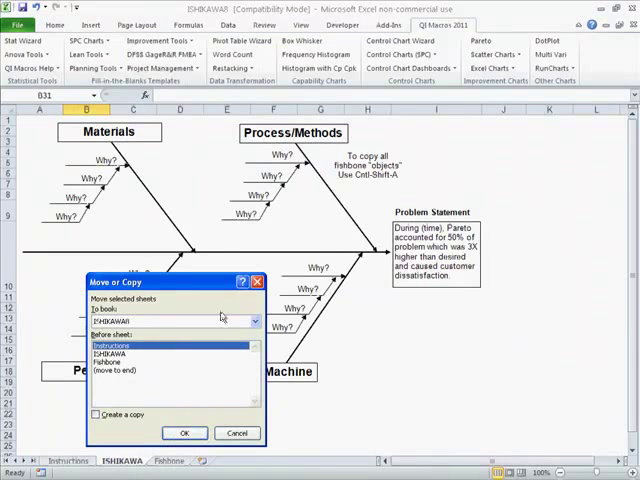
click(225, 322)
click(125, 341)
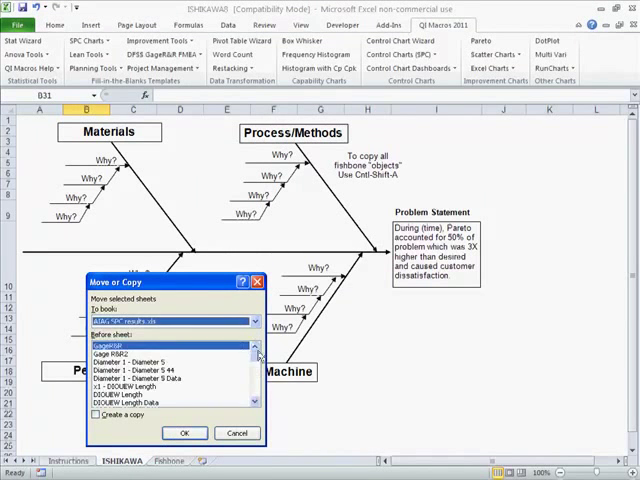
drag(255, 350, 255, 400)
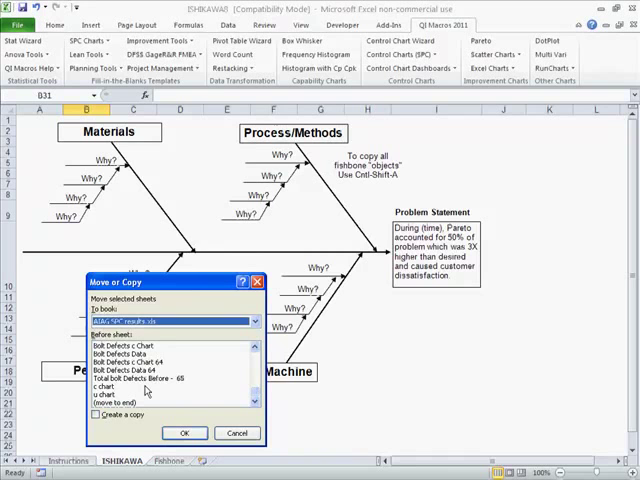
click(146, 386)
click(184, 433)
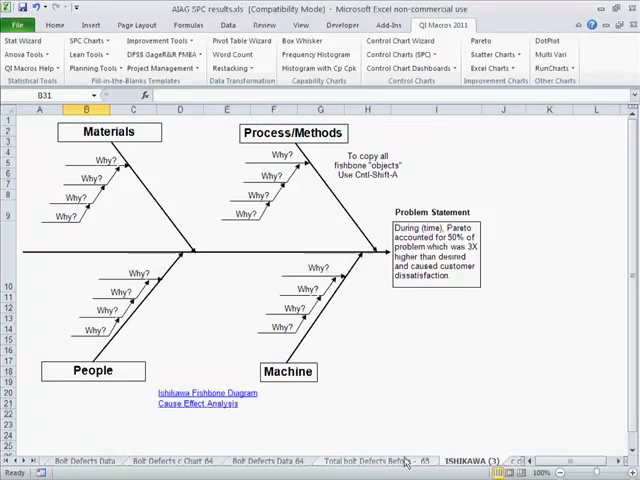
Review the 'Total bolt Defects Before - 65' Pareto chart and the c chart, ending on the Pareto sheet
click(370, 461)
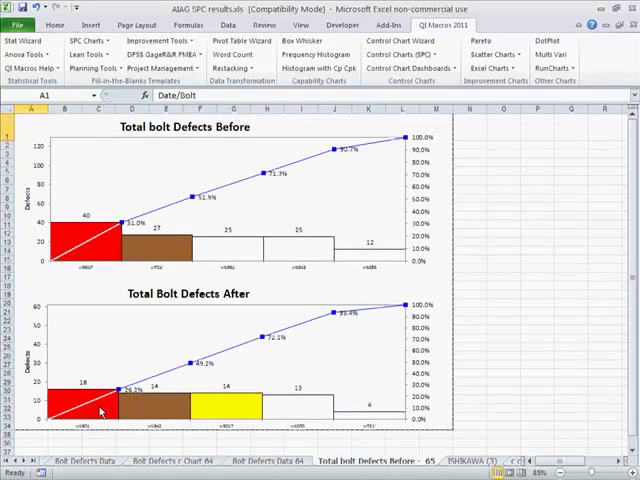
click(155, 413)
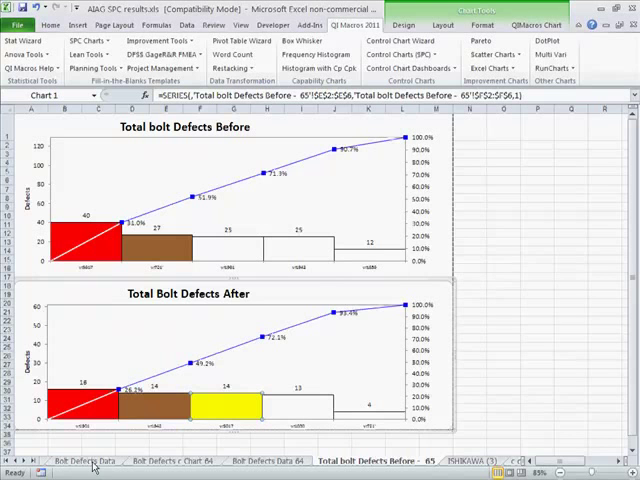
click(55, 462)
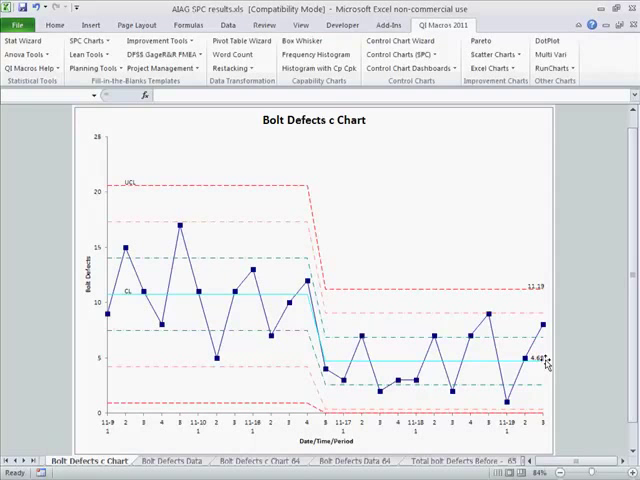
click(430, 461)
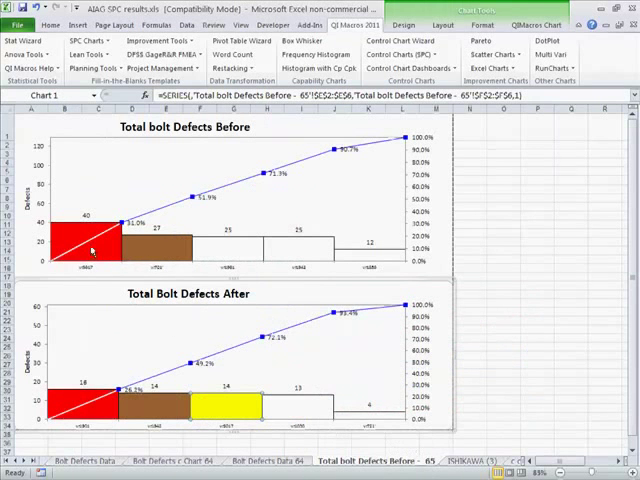